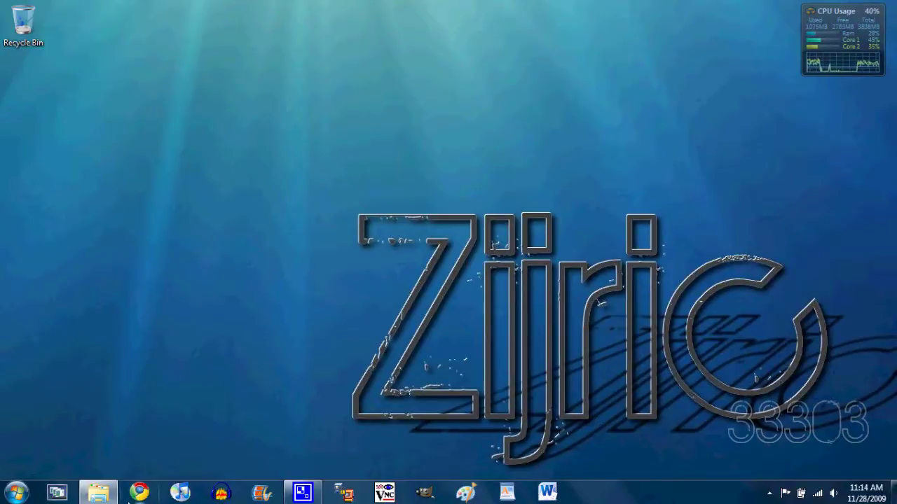
Check which folders are pinned under Windows Explorer on the taskbar.
mouse_move(112, 497)
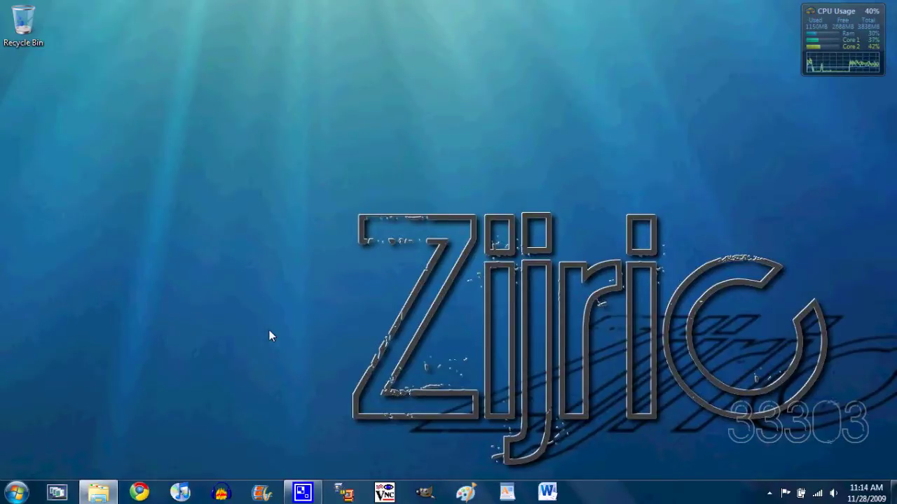
right_click(98, 492)
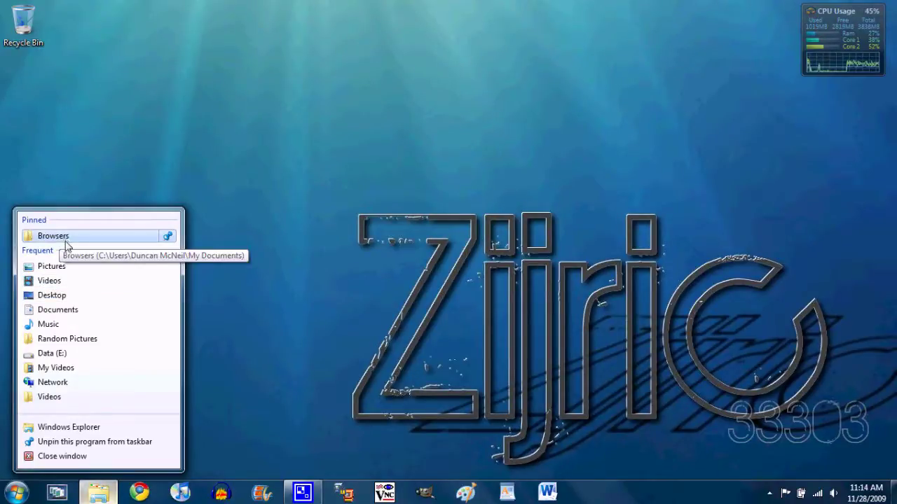
left_click(233, 316)
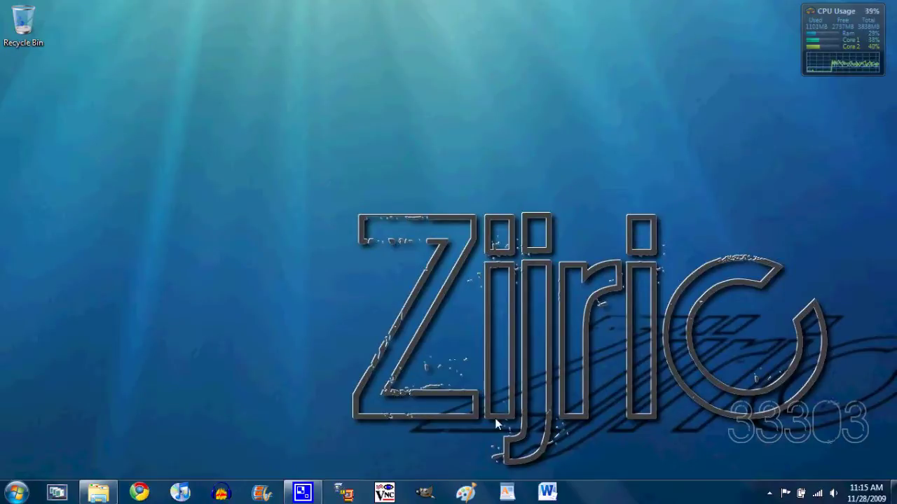
Open the Browsers folder in the Documents library to view its browser shortcuts.
left_click(101, 493)
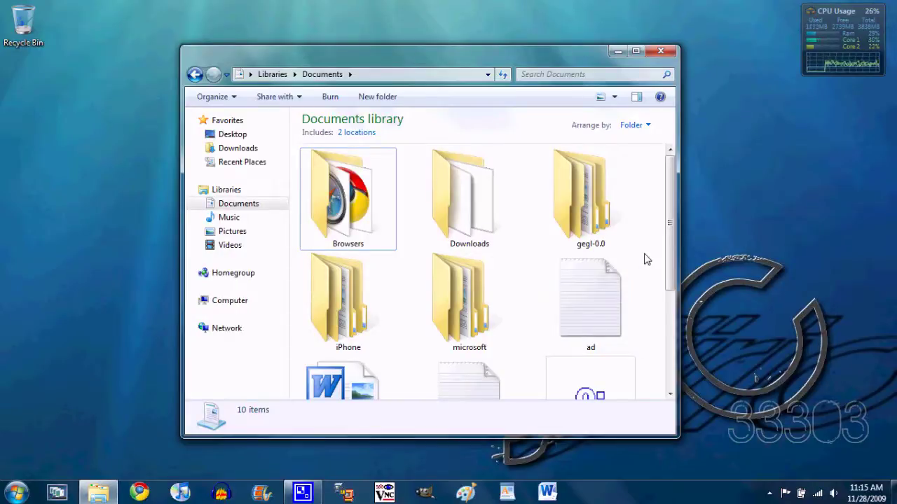
double_click(356, 213)
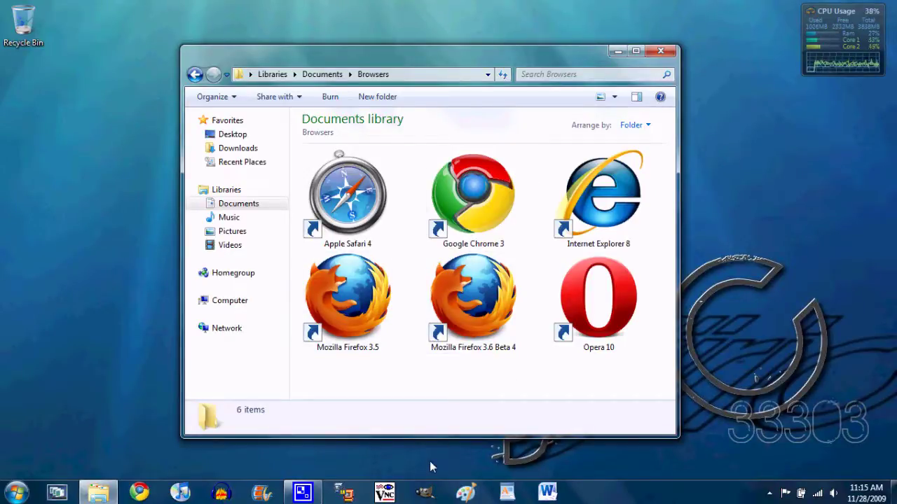
left_click(15, 492)
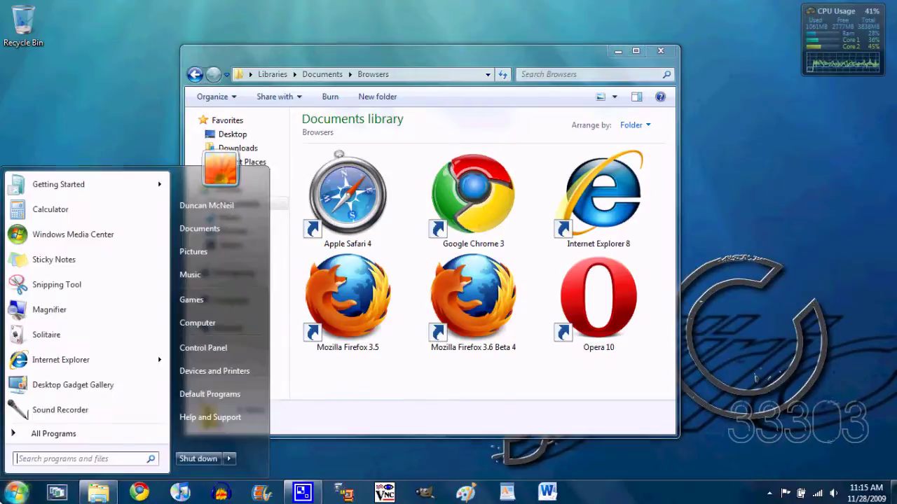
left_click(15, 493)
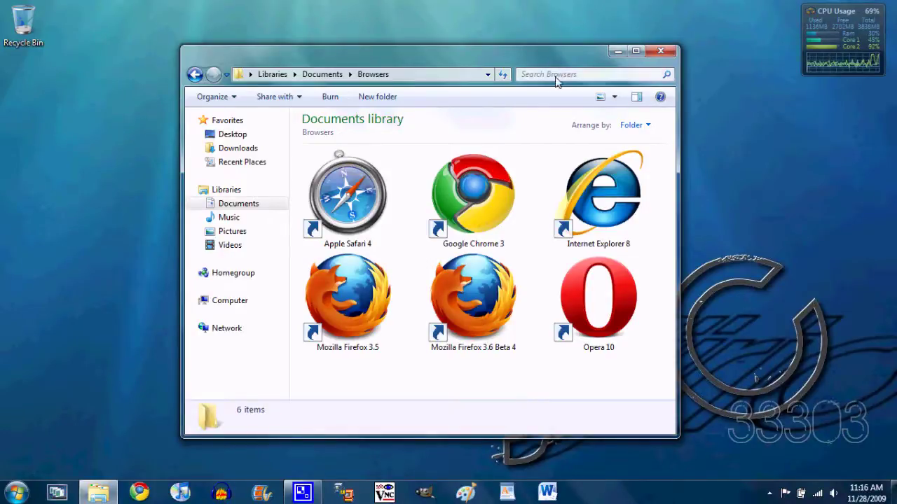
Return to the Documents library and create a shortcut to the Browsers folder.
left_click(329, 75)
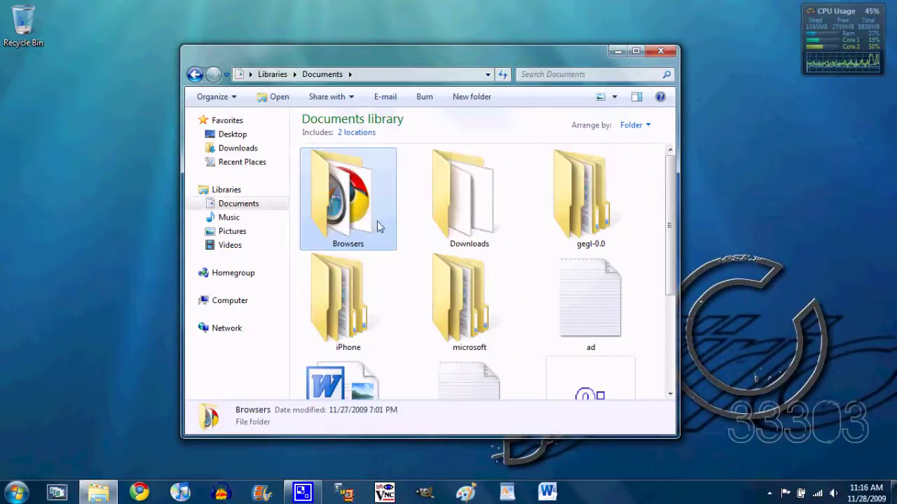
right_click(360, 211)
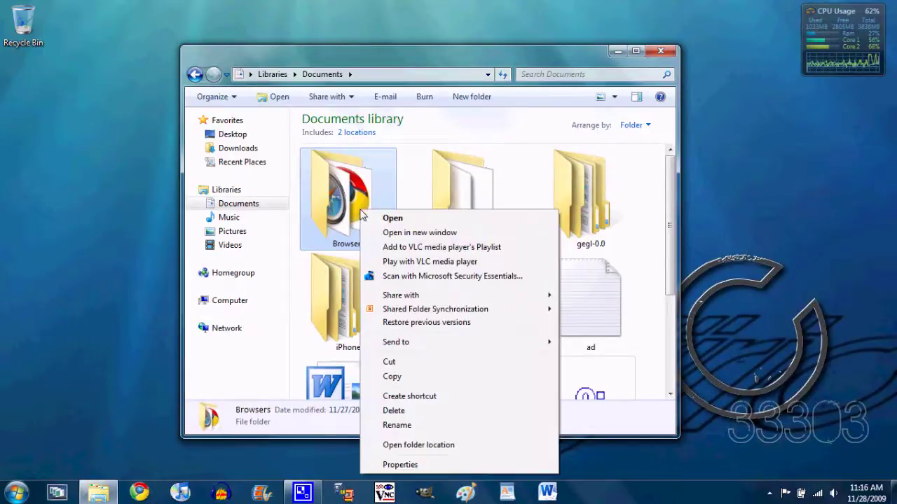
left_click(414, 396)
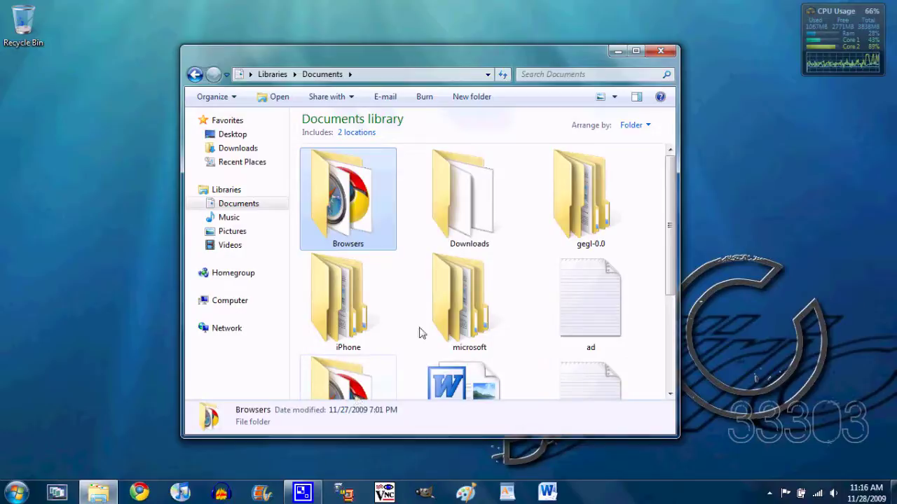
Move the new Browsers shortcut from the Documents library onto the desktop and close the folder window.
left_click_drag(669, 277, 669, 322)
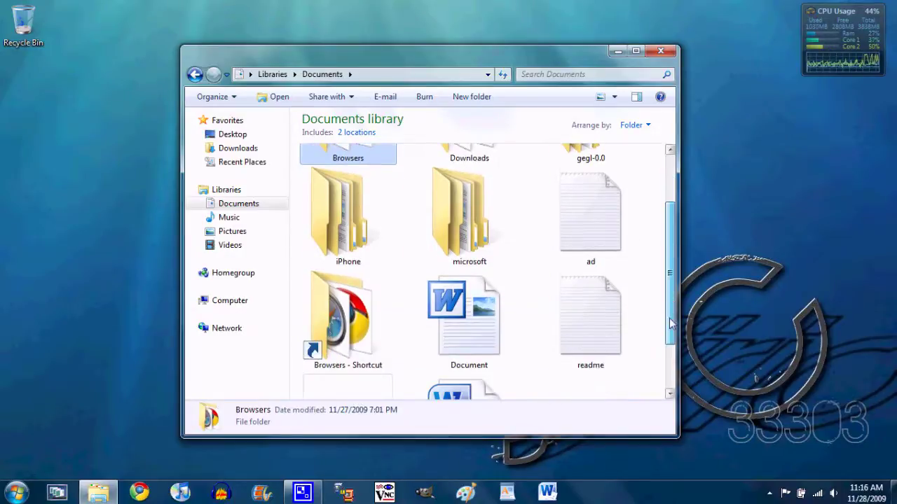
left_click_drag(352, 311, 158, 184)
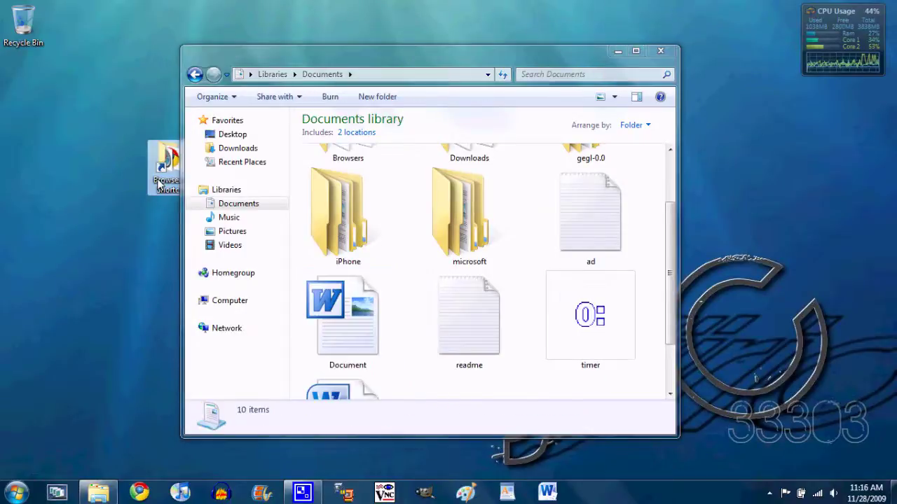
left_click(660, 51)
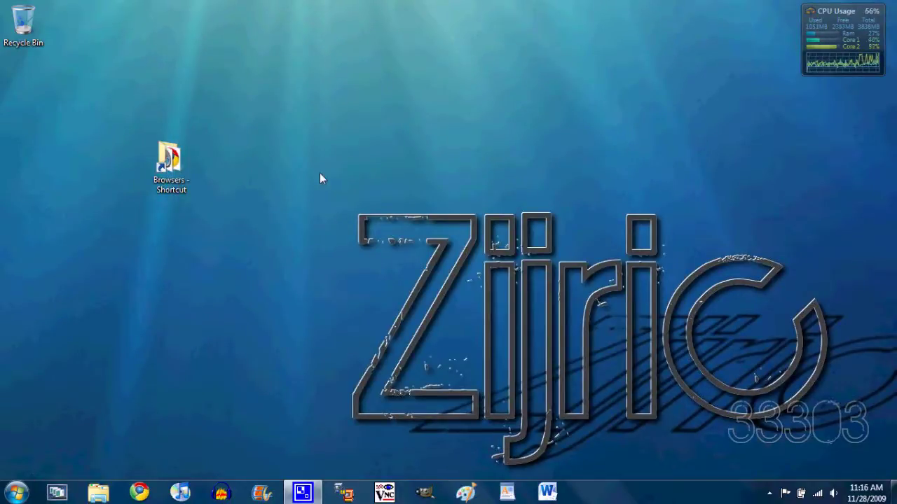
Assign the four-colour orb icon with a green check mark from imageres.dll to the desktop Browsers shortcut.
right_click(168, 158)
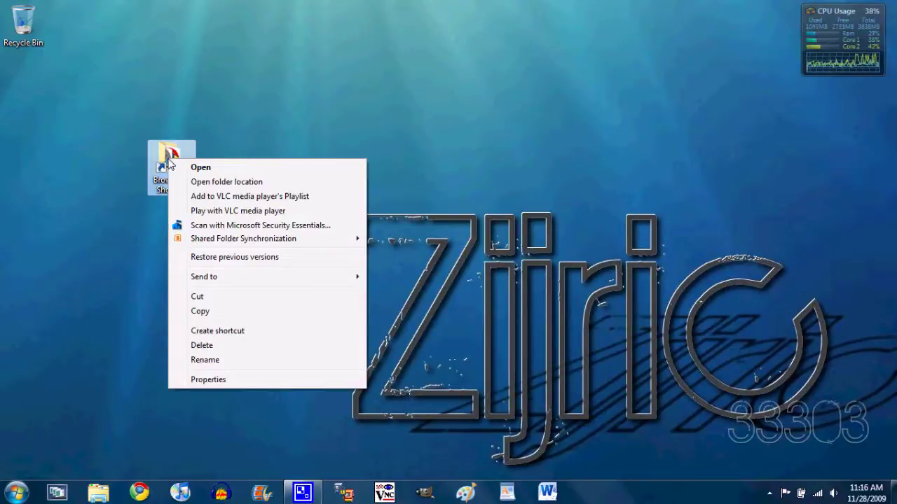
left_click(246, 379)
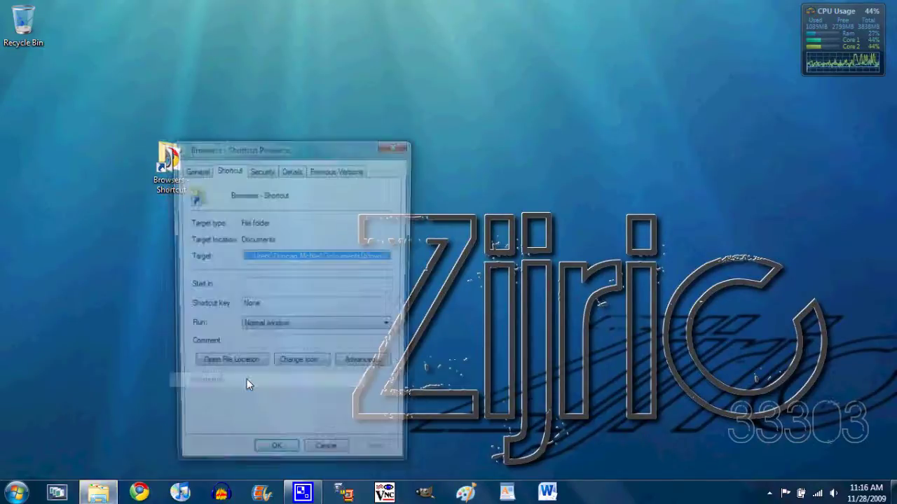
left_click(291, 367)
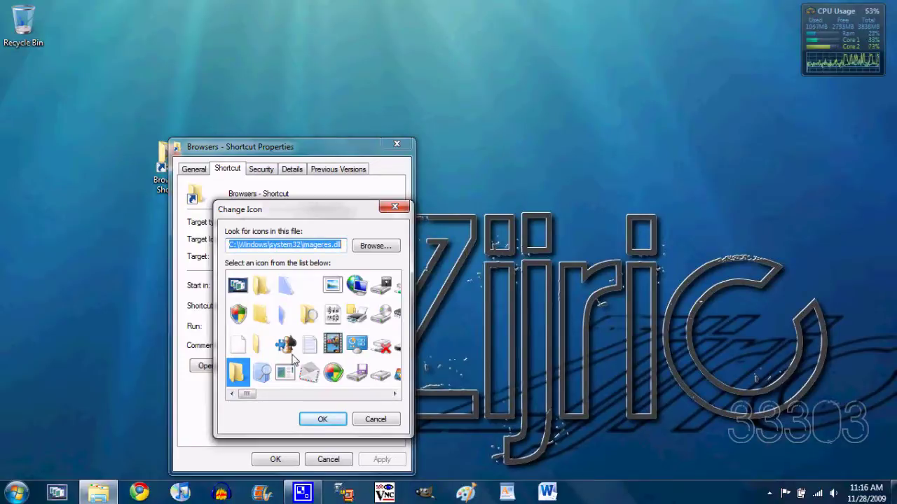
left_click(395, 397)
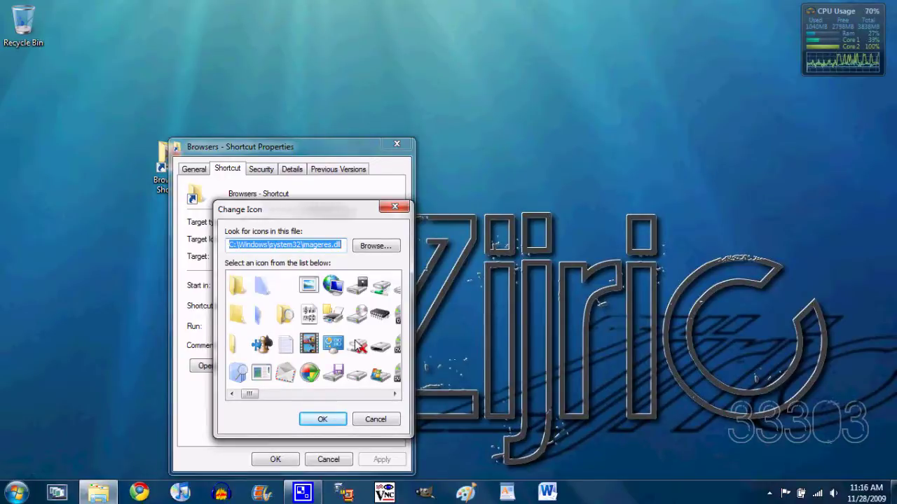
left_click(310, 375)
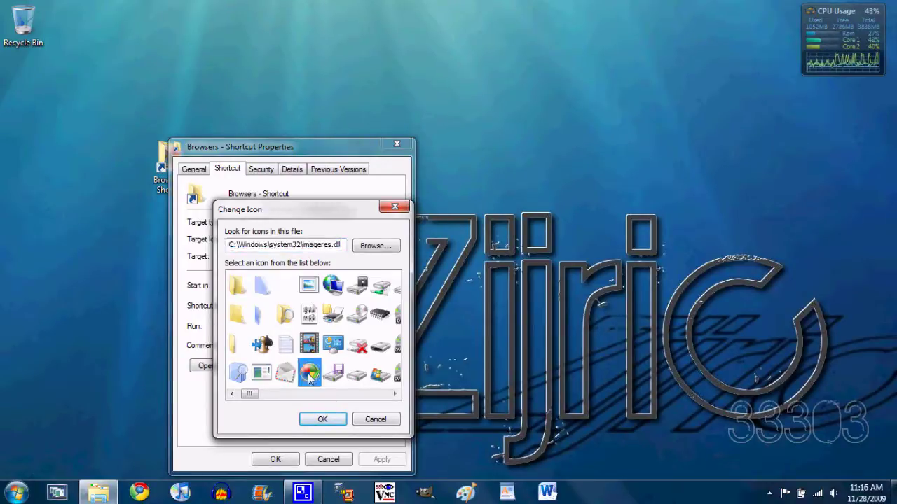
left_click(322, 420)
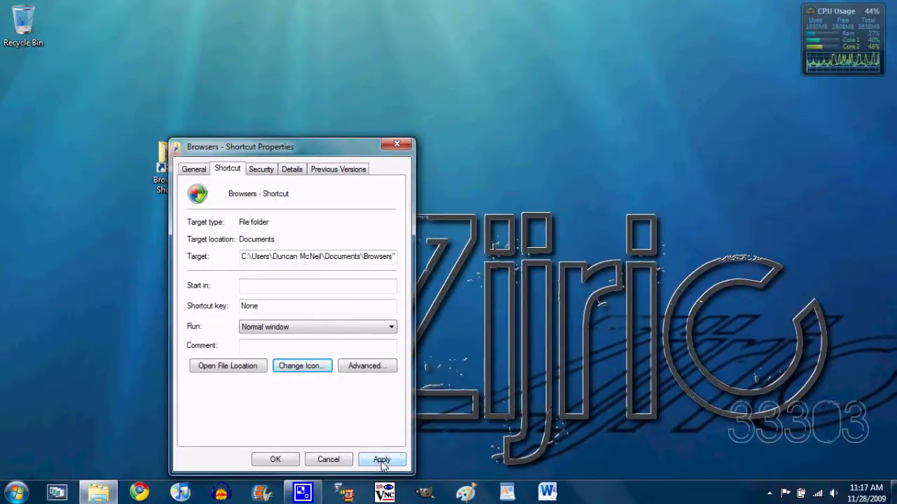
left_click(382, 460)
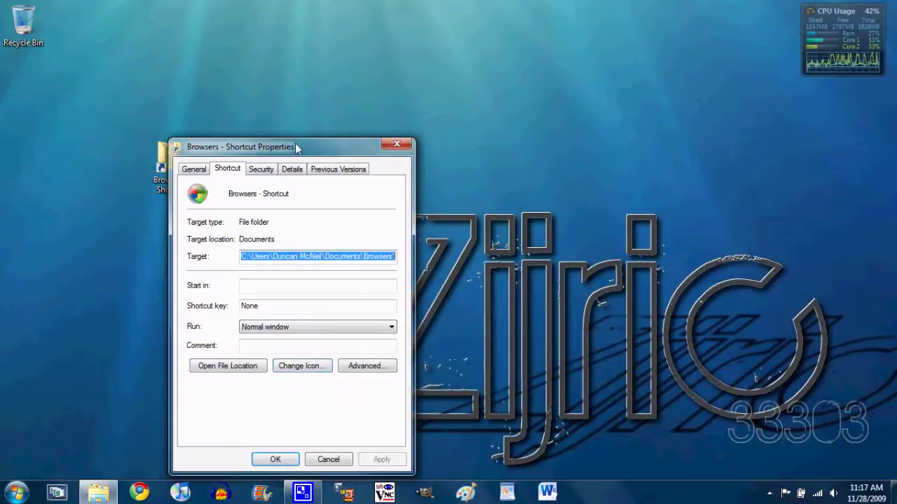
left_click_drag(301, 142, 375, 117)
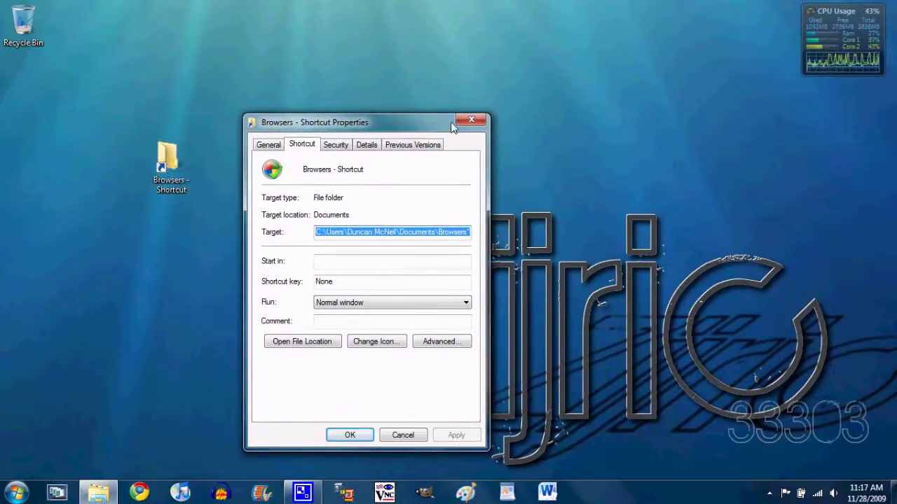
left_click(473, 122)
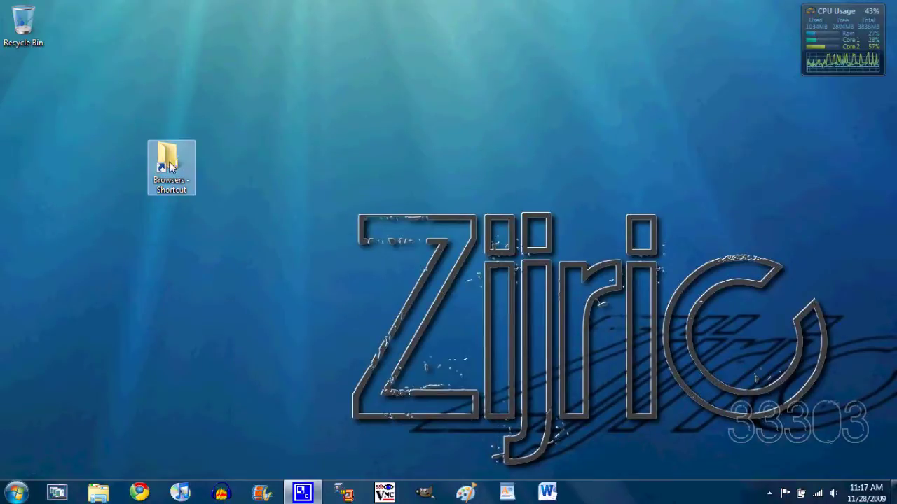
Reapply the already selected orb icon in the Browsers shortcut's properties so the desktop icon updates.
right_click(171, 167)
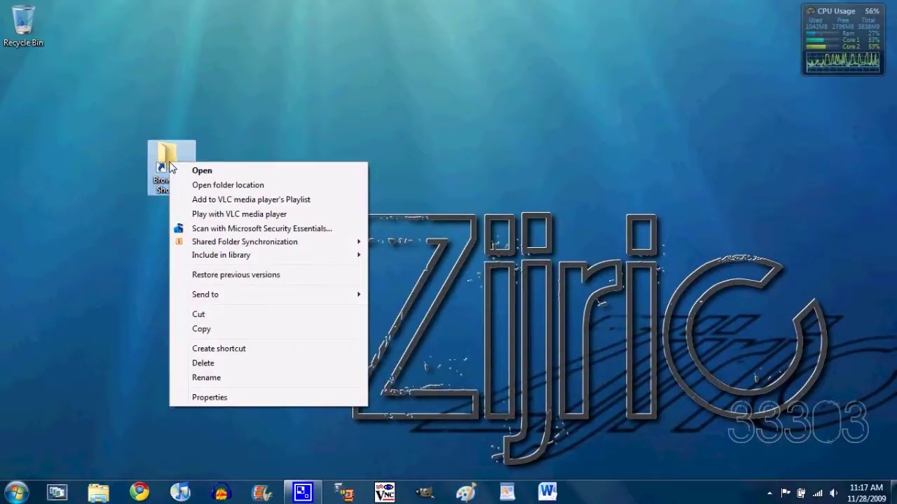
left_click(256, 398)
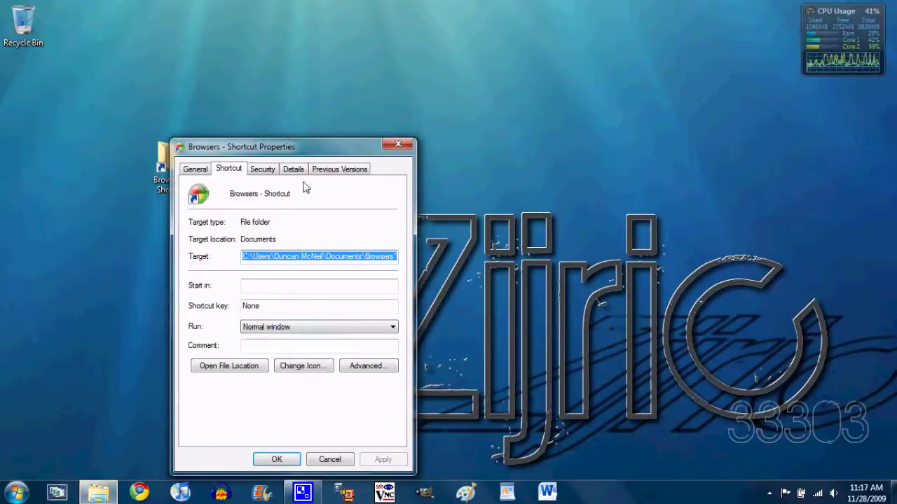
left_click(303, 367)
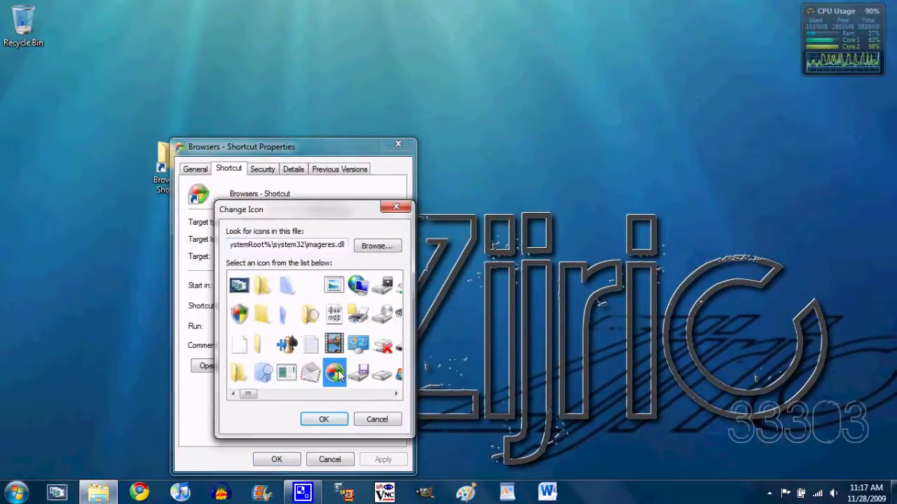
left_click(338, 425)
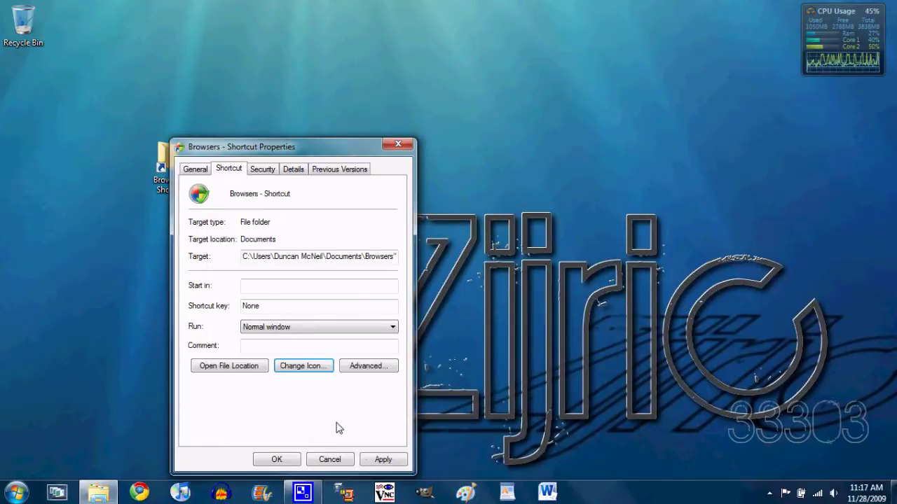
left_click(376, 459)
left_click_drag(321, 142, 370, 131)
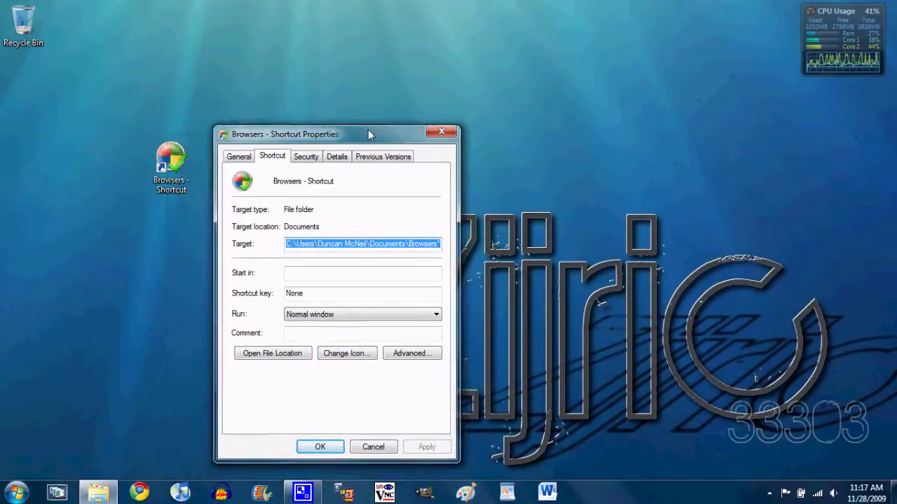
left_click(328, 448)
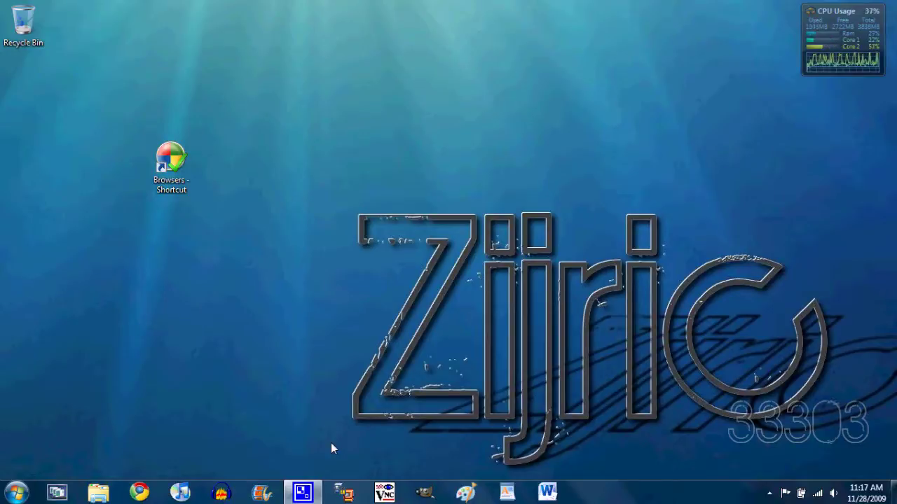
Open the Browsers folder from its desktop shortcut, enlarge its icons to between Large and Extra Large, and close the window.
left_click(181, 168)
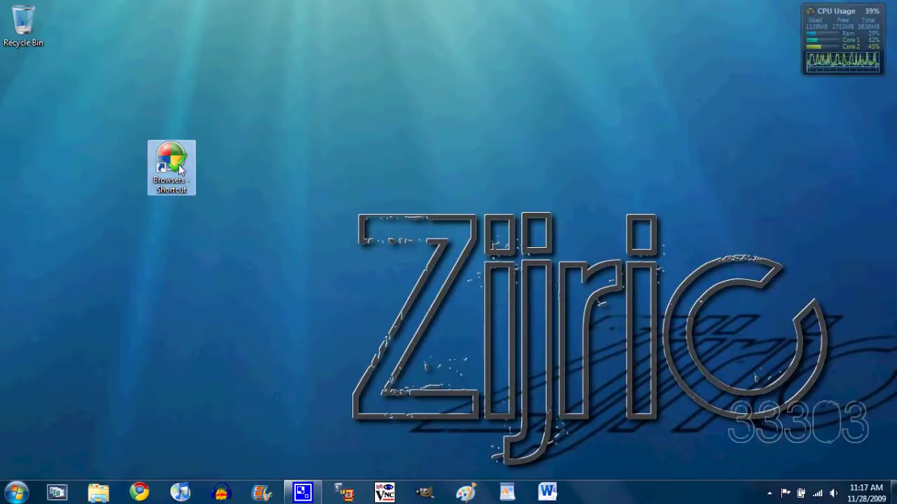
double_click(181, 168)
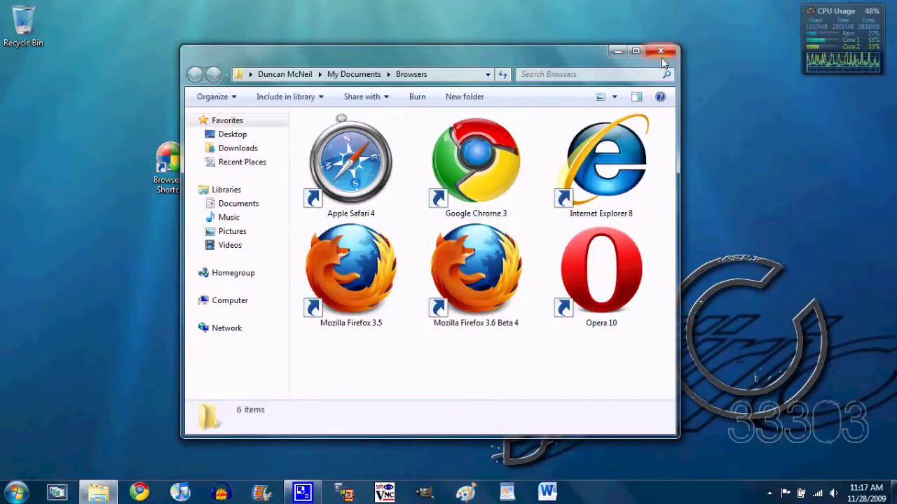
left_click(615, 98)
scroll(616, 103, "down", 5)
scroll(614, 104, "up", 4)
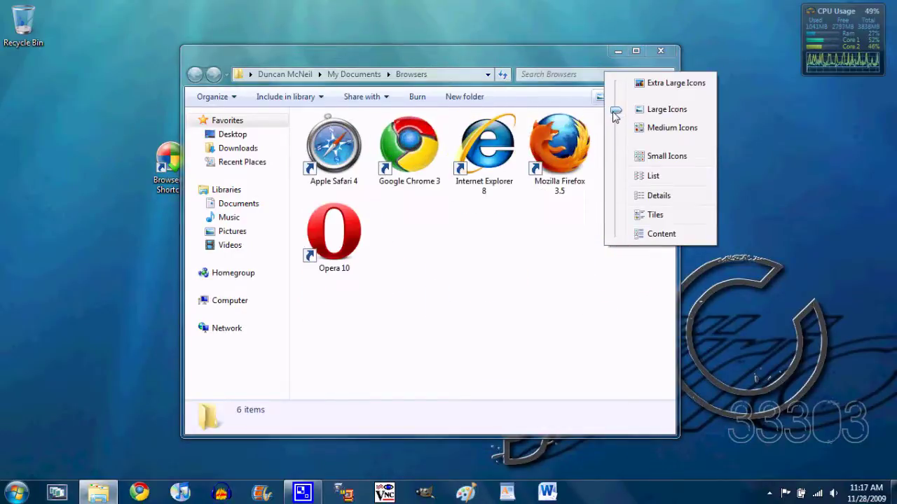
scroll(614, 104, "up", 3)
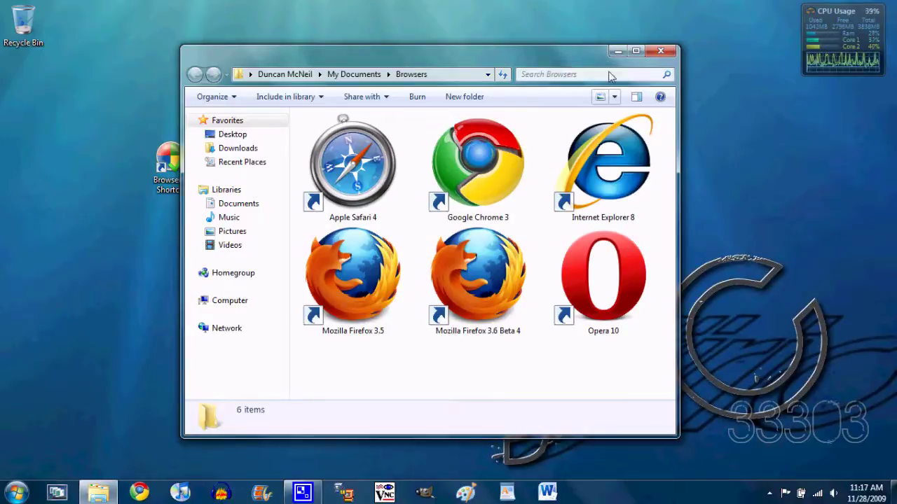
left_click(662, 52)
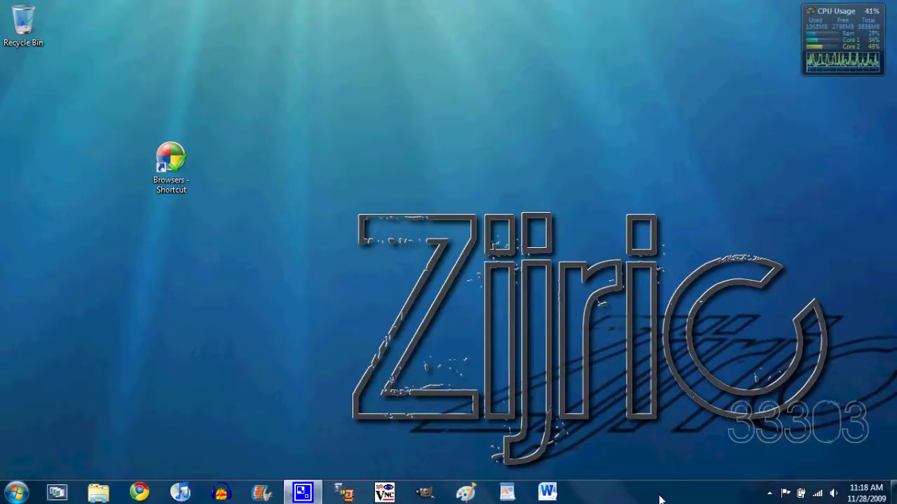
Try to pin the desktop Browsers shortcut to the taskbar, and check the folders pinned under Windows Explorer.
left_click_drag(183, 167, 586, 495)
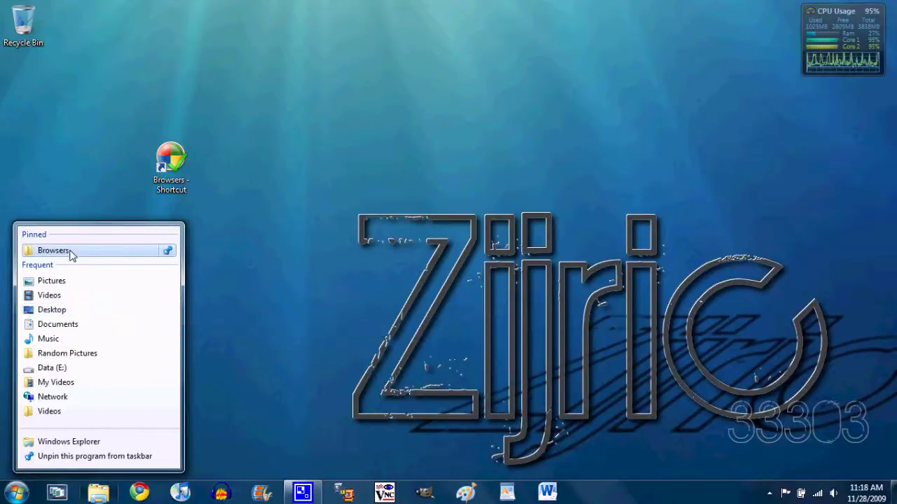
left_click(278, 270)
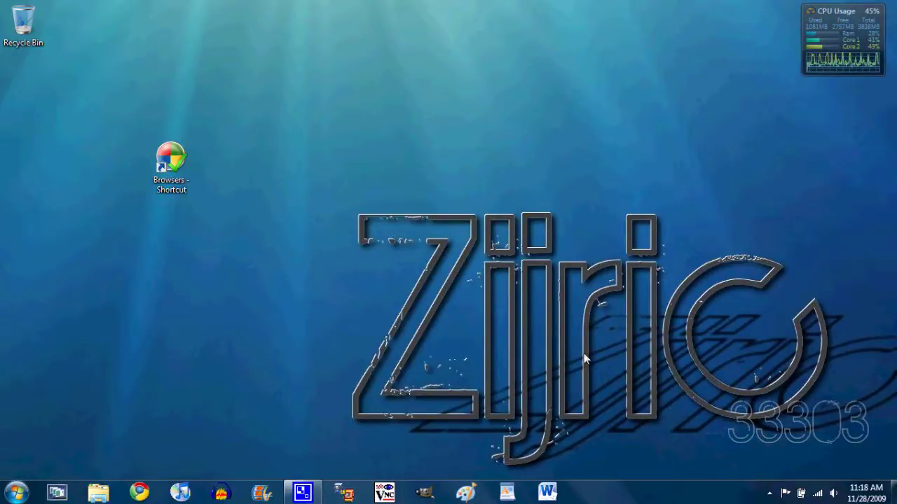
Unlock the taskbar and add the Links toolbar to it.
right_click(600, 496)
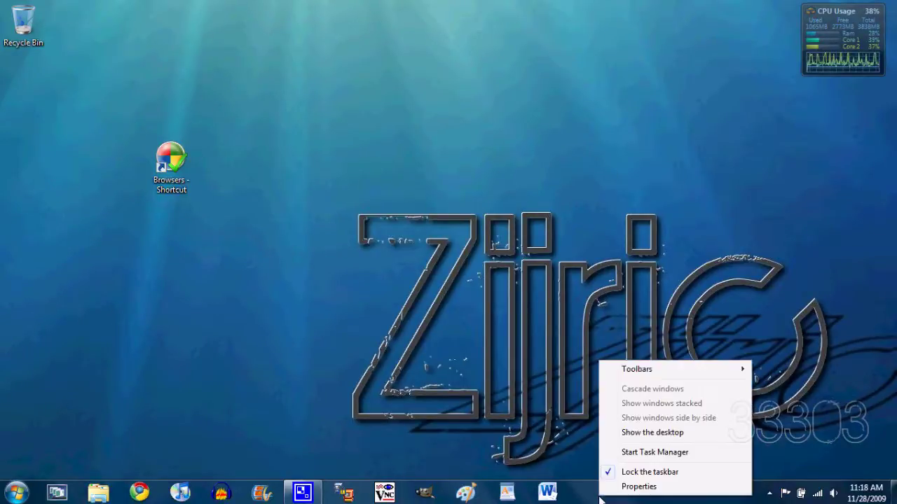
left_click(639, 484)
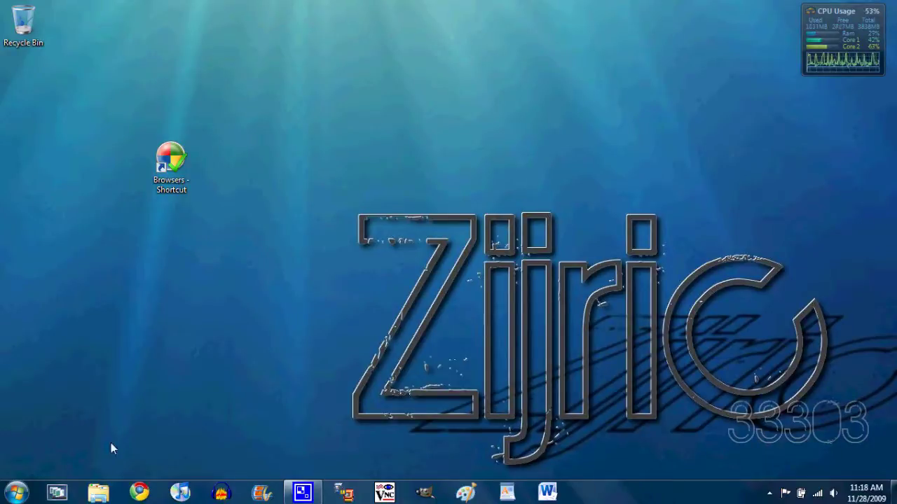
right_click(634, 500)
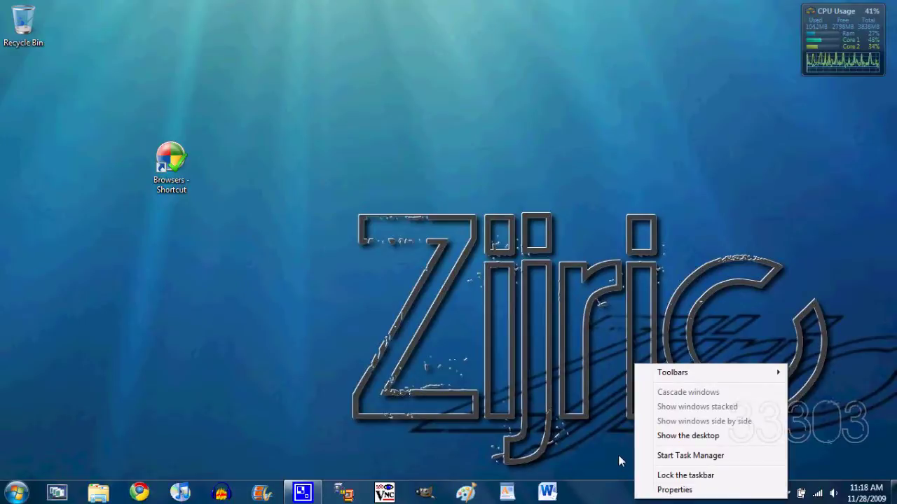
mouse_move(660, 376)
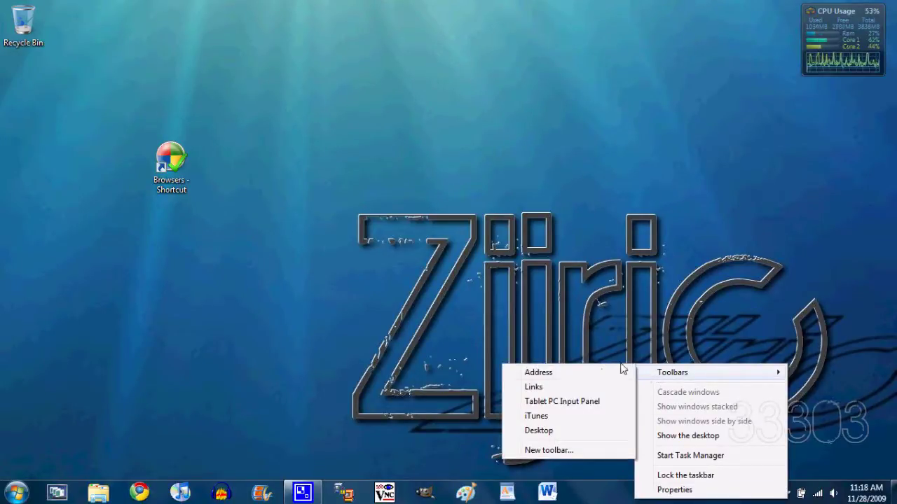
left_click(589, 393)
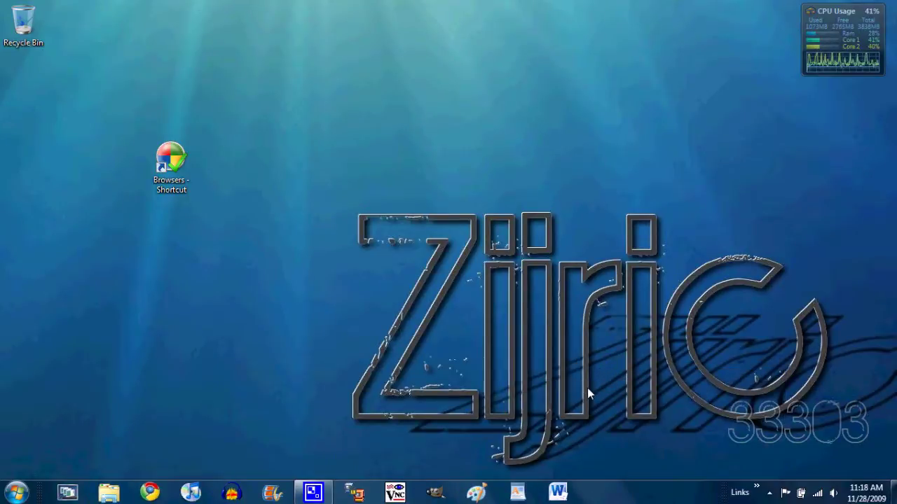
Delete the old Browsers shortcut with the globe icon from the Links toolbar, moving it to the Recycle Bin.
left_click(754, 486)
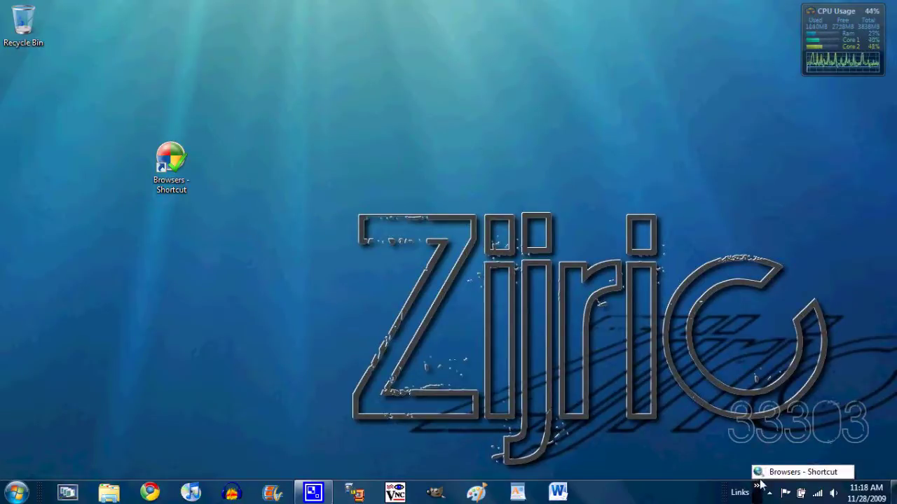
right_click(764, 477)
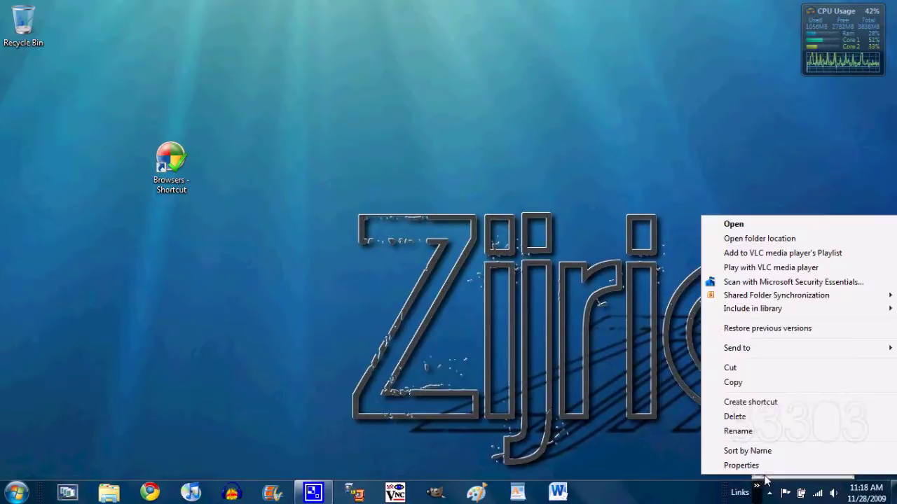
left_click(732, 416)
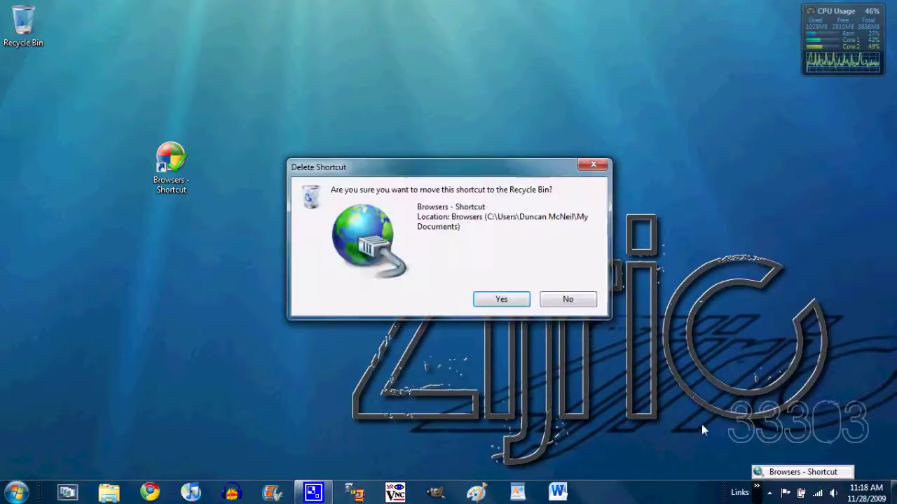
left_click(501, 299)
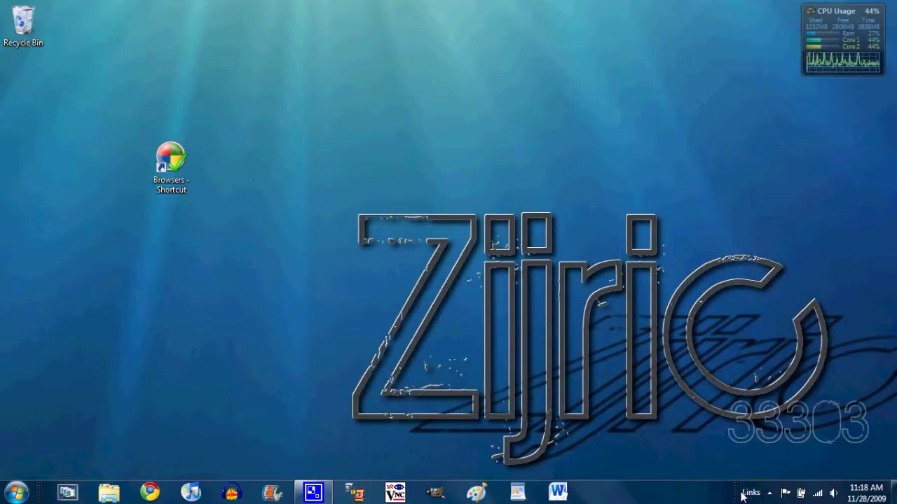
Widen the Links toolbar on the taskbar and add the desktop Browsers shortcut to it.
left_click_drag(742, 496, 720, 496)
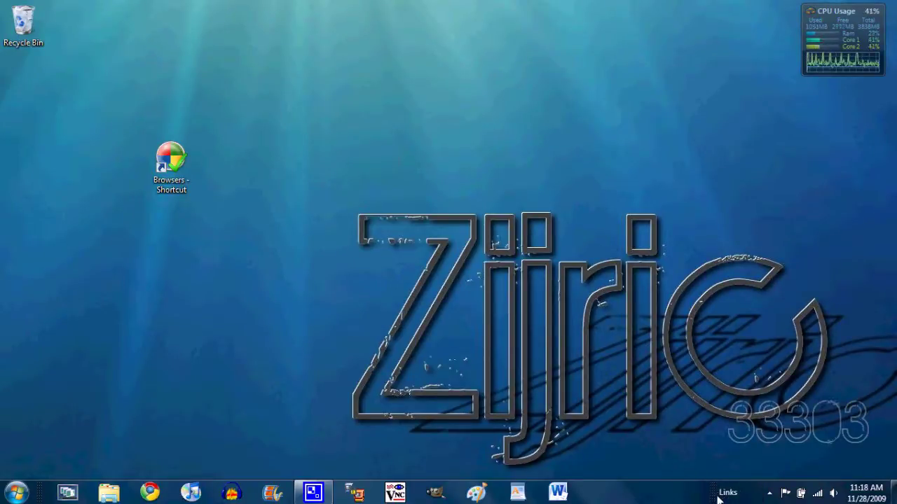
left_click(175, 160)
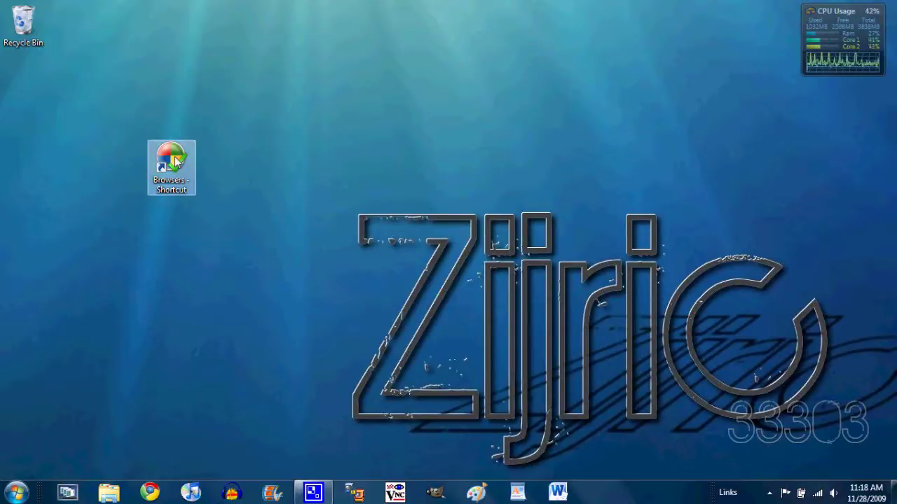
left_click_drag(177, 163, 743, 496)
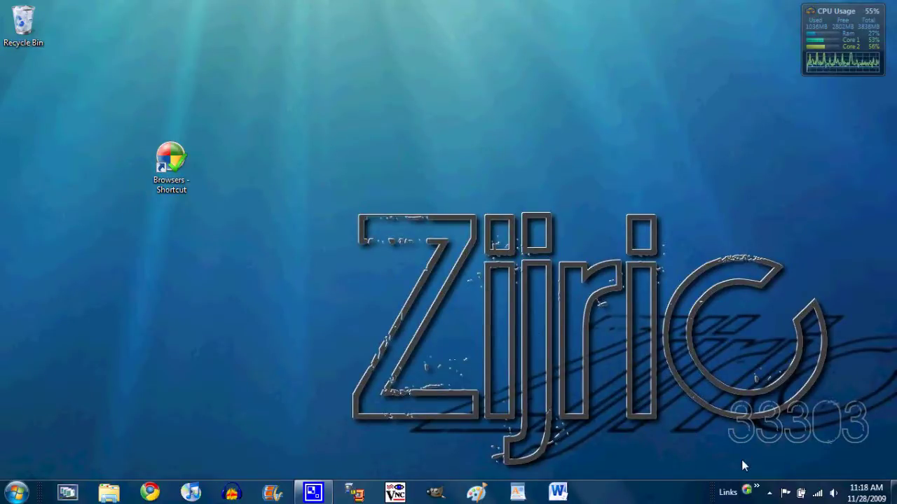
Hide the Links toolbar's text and title, and narrow the toolbar to fit the Browsers icon beside the notification area.
right_click(729, 498)
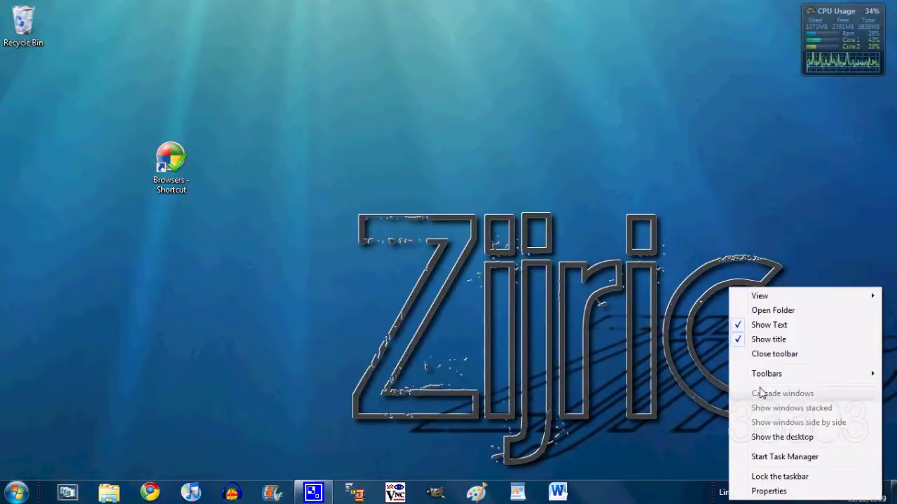
left_click(769, 326)
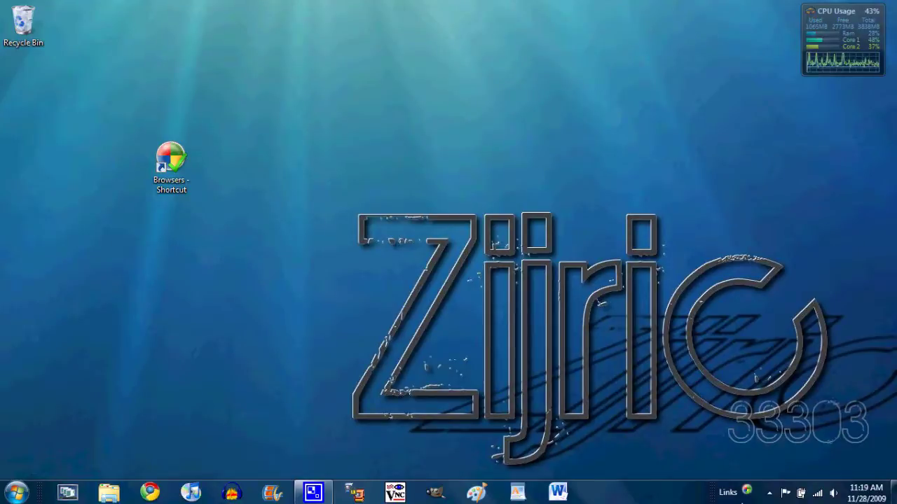
right_click(741, 492)
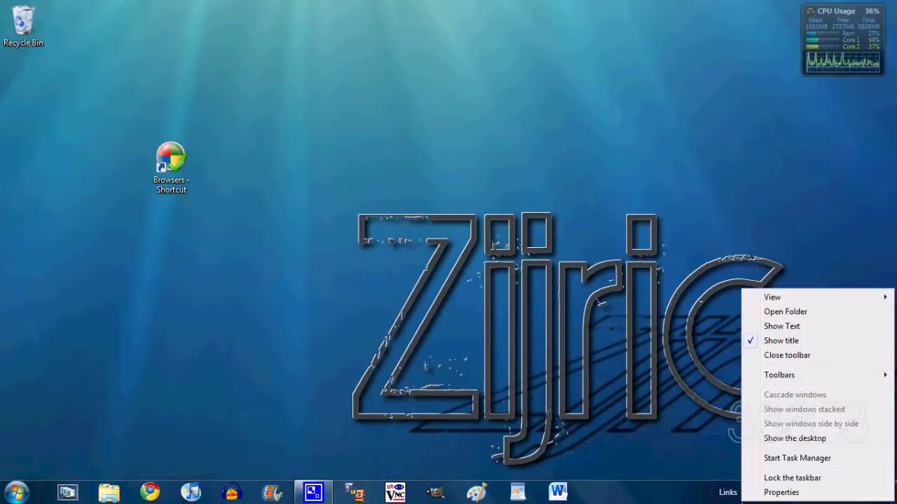
left_click(782, 341)
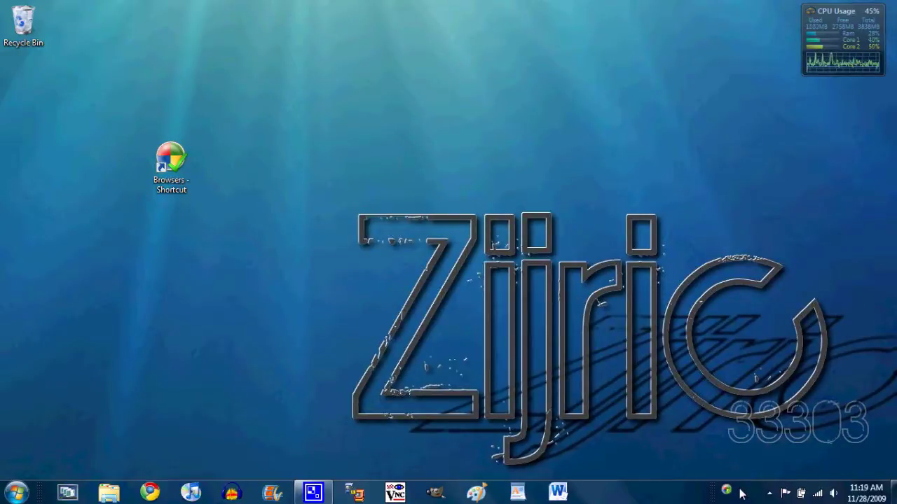
left_click_drag(720, 502, 749, 496)
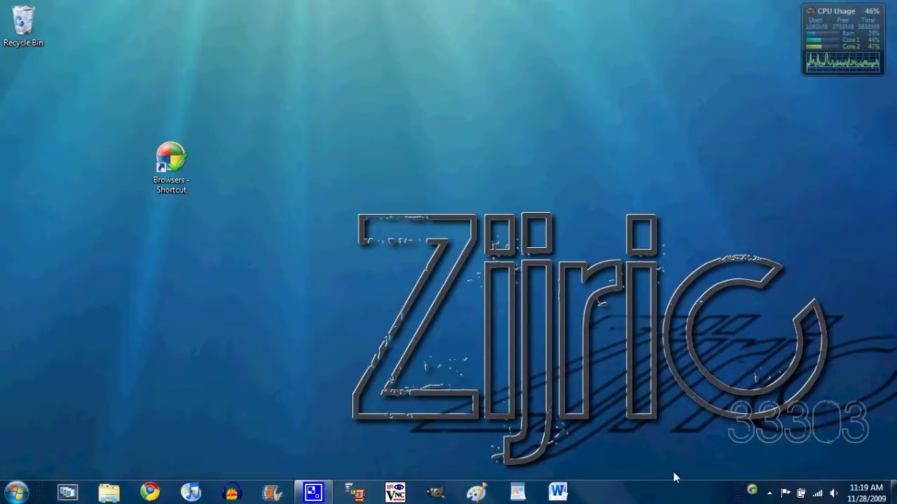
Try large icons on the Links toolbar, and switch it back to small icons.
right_click(749, 497)
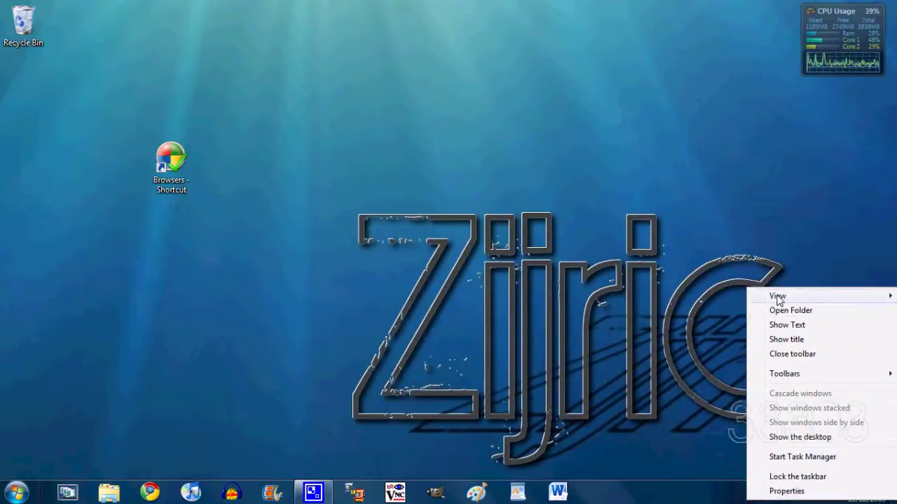
mouse_move(778, 300)
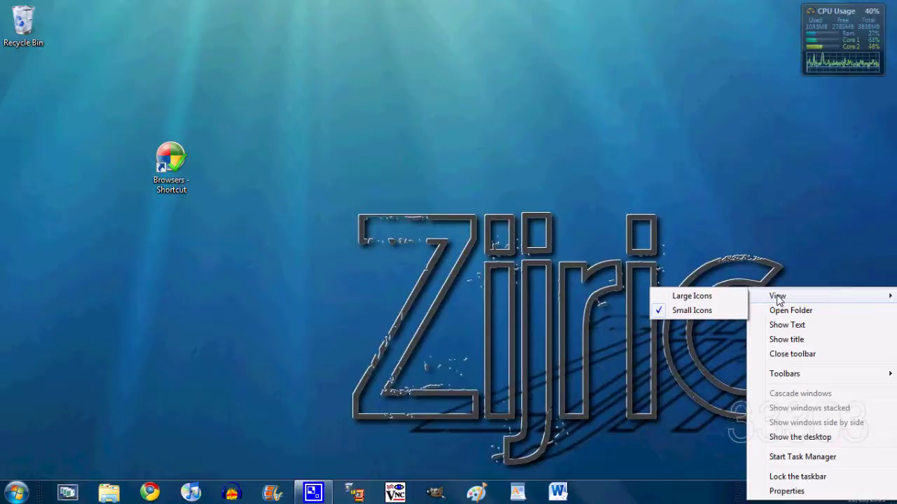
left_click(733, 301)
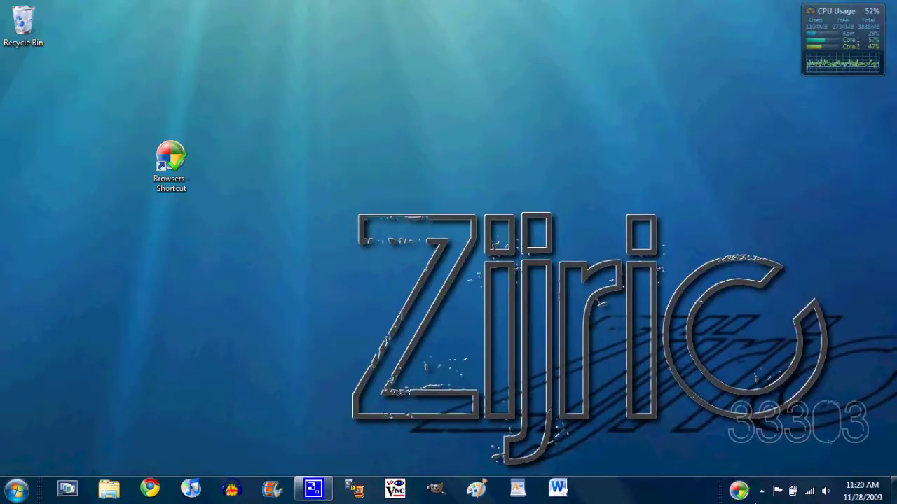
right_click(746, 495)
mouse_move(779, 300)
left_click(725, 313)
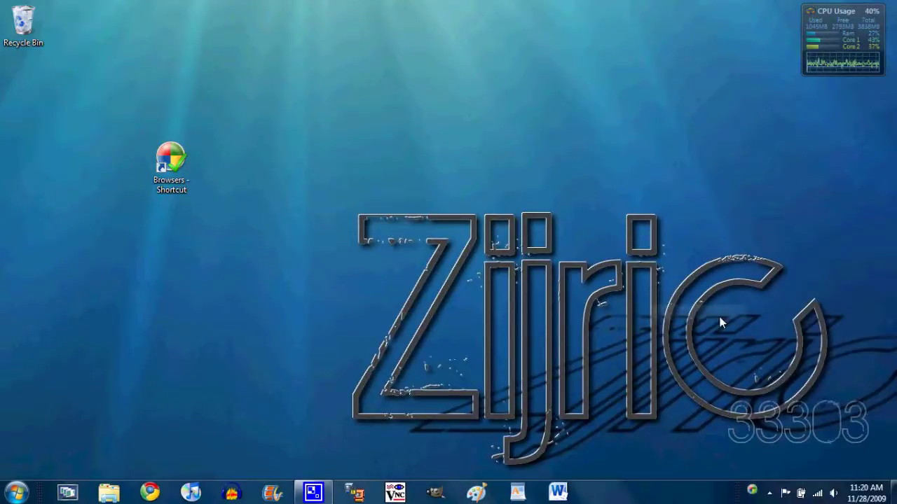
Lock the taskbar and open the Browsers folder from its icon on the Links toolbar.
right_click(639, 492)
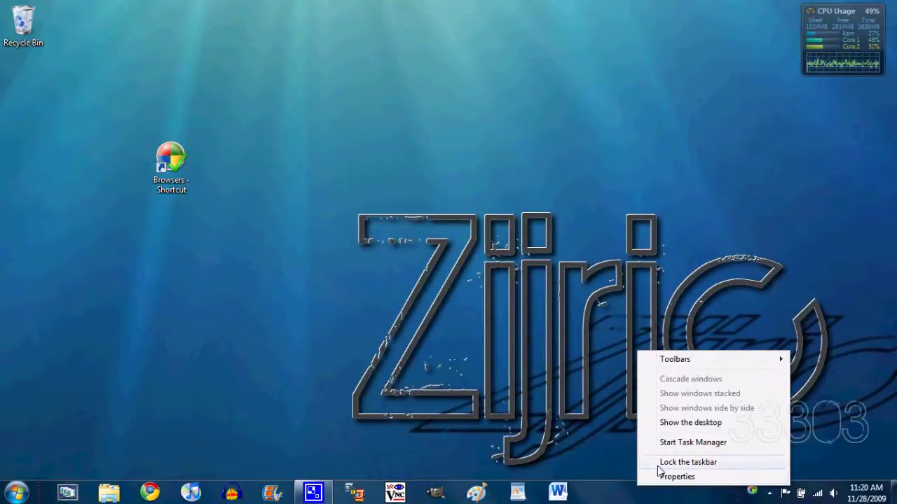
left_click(657, 465)
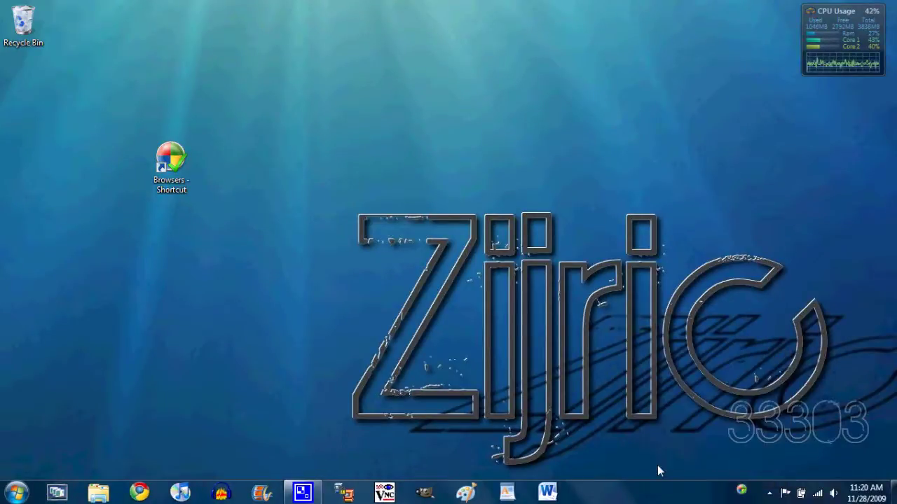
left_click(744, 490)
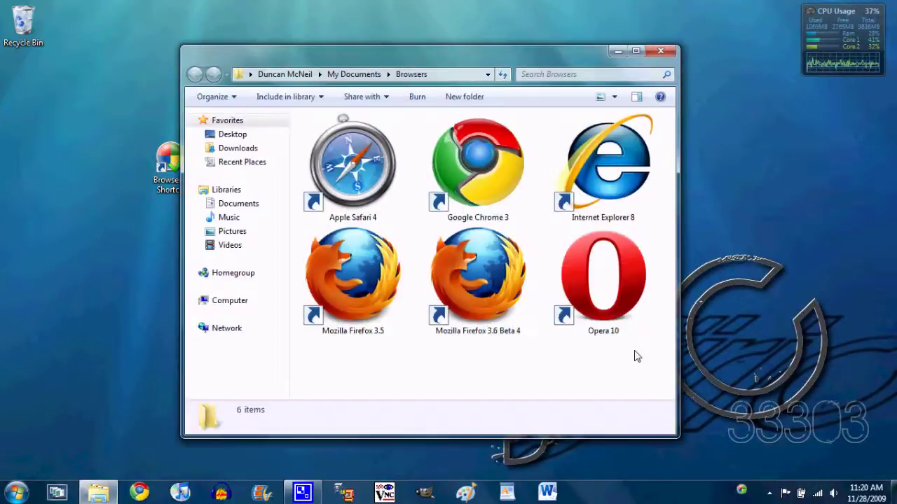